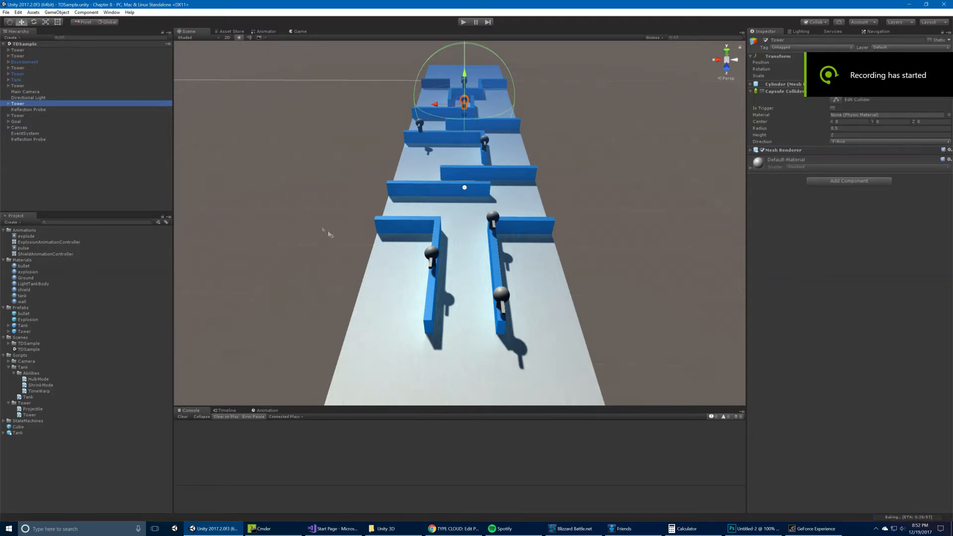
# - Collapse Animations, Materials, Prefabs and Scripts, leaving Scenes expanded to show the TDSample scene
pyautogui.click(27, 231)
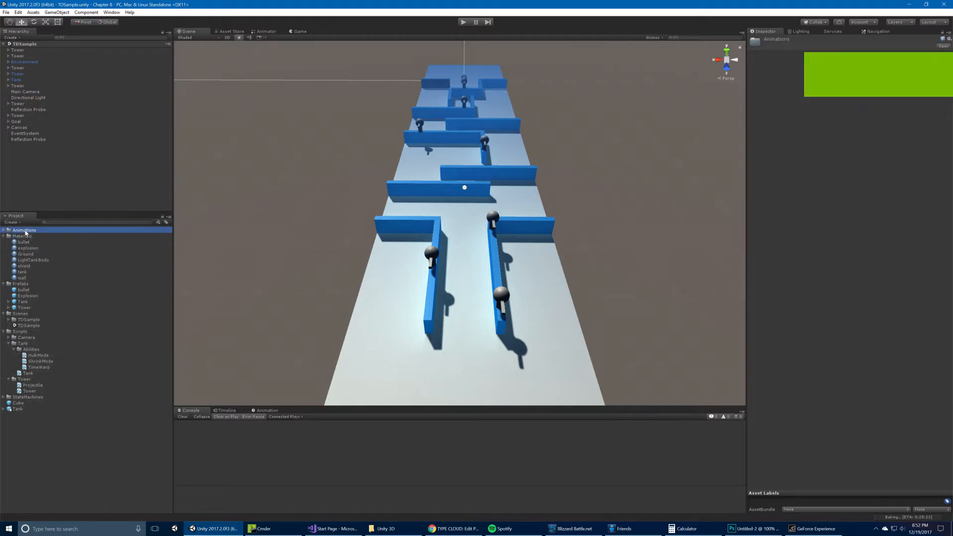
pyautogui.click(9, 236)
pyautogui.press('Down')
pyautogui.press('Left')
pyautogui.press('Down')
pyautogui.press('Left')
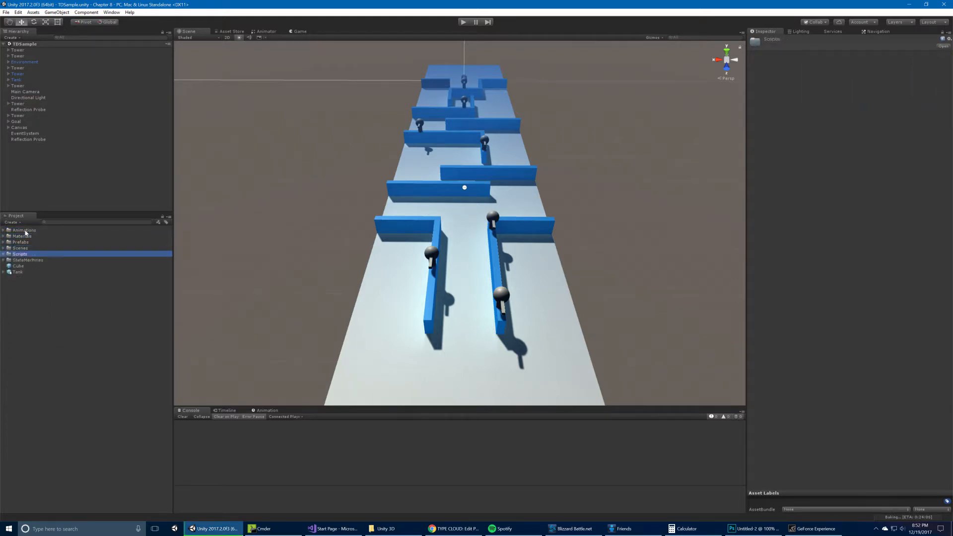
pyautogui.press('Up')
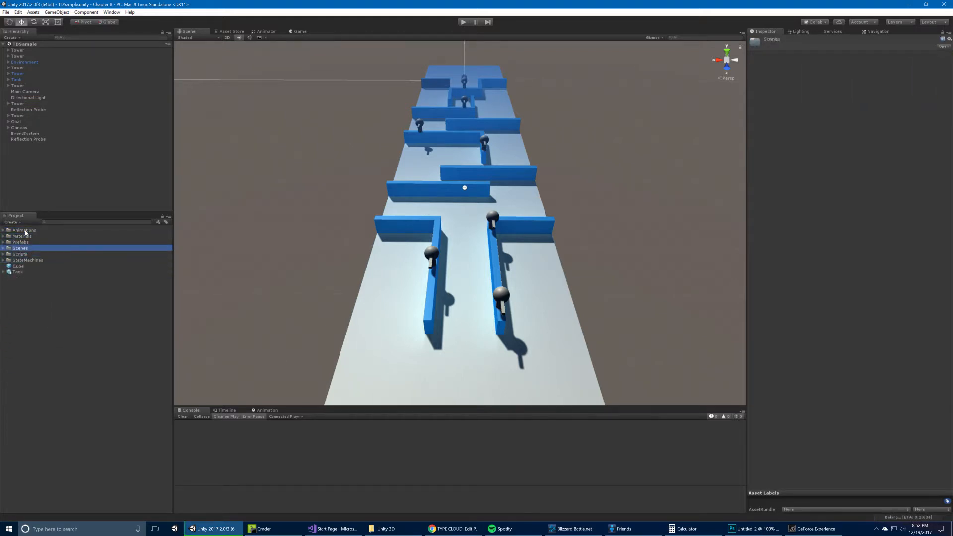
pyautogui.press('Right')
# - Select the TDSample scene asset and orbit the maze level to view it from the side
pyautogui.click(27, 260)
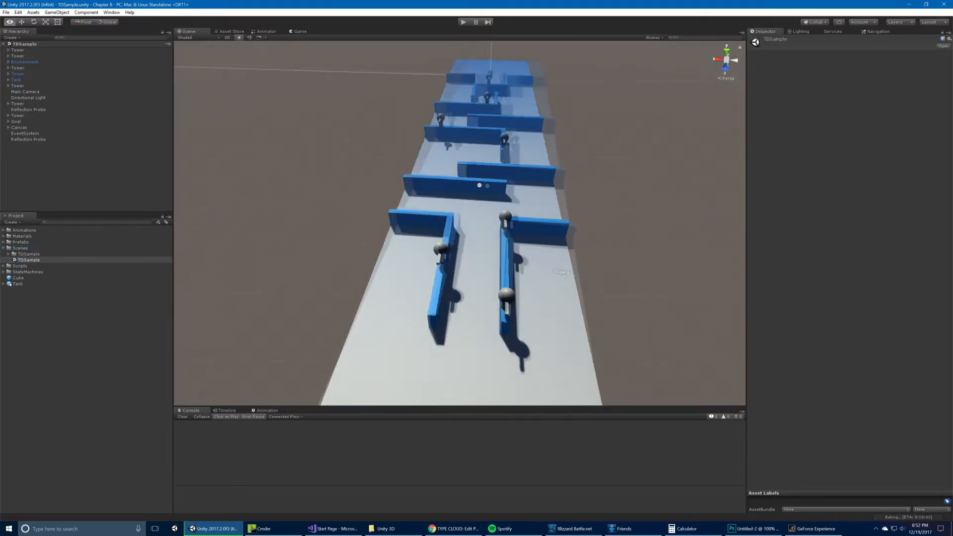
pyautogui.moveTo(447, 223); pyautogui.dragTo(499, 232, button='right')
pyautogui.moveTo(500, 233); pyautogui.dragTo(488, 192, button='middle')
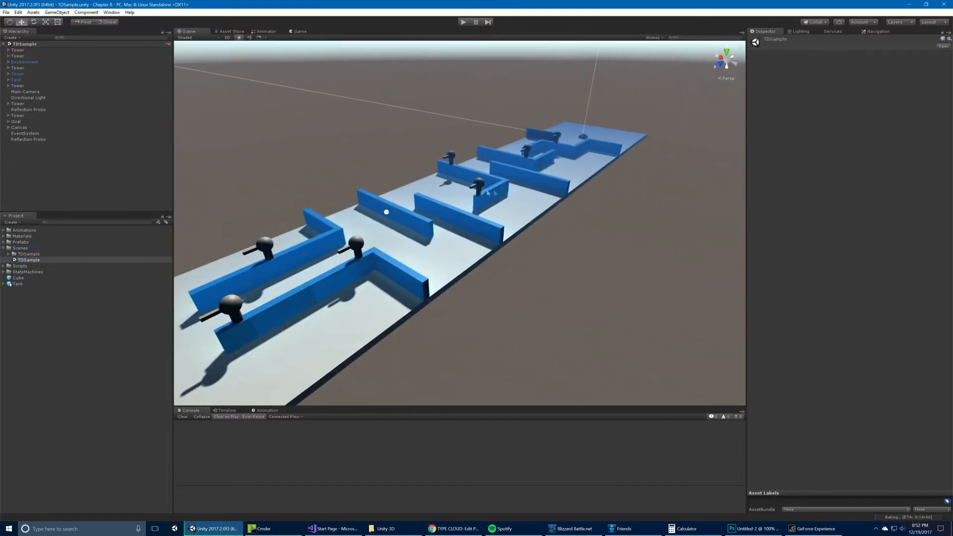
# - Select the Tank object, frame it, view the whole maze at an angle and start play mode
pyautogui.click(583, 136)
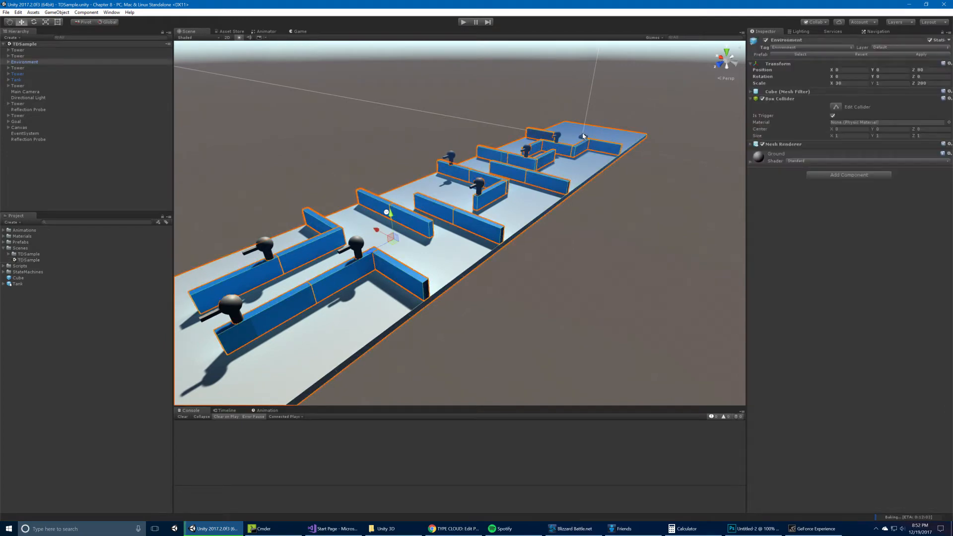
pyautogui.press('f')
pyautogui.keyDown('alt'); pyautogui.moveTo(553, 166); pyautogui.dragTo(521, 224); pyautogui.keyUp('alt')
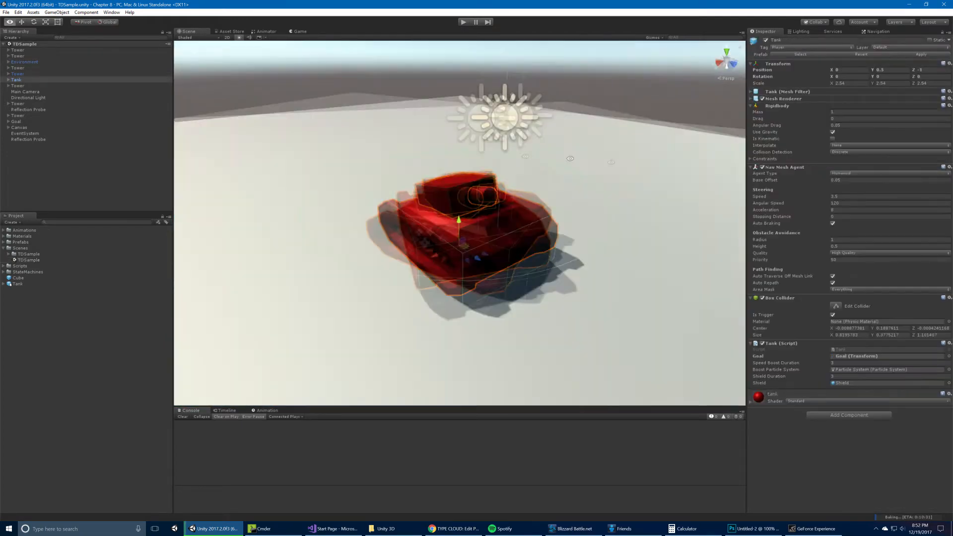
pyautogui.scroll(-6, 503, 192)
pyautogui.scroll(-8, 503, 193)
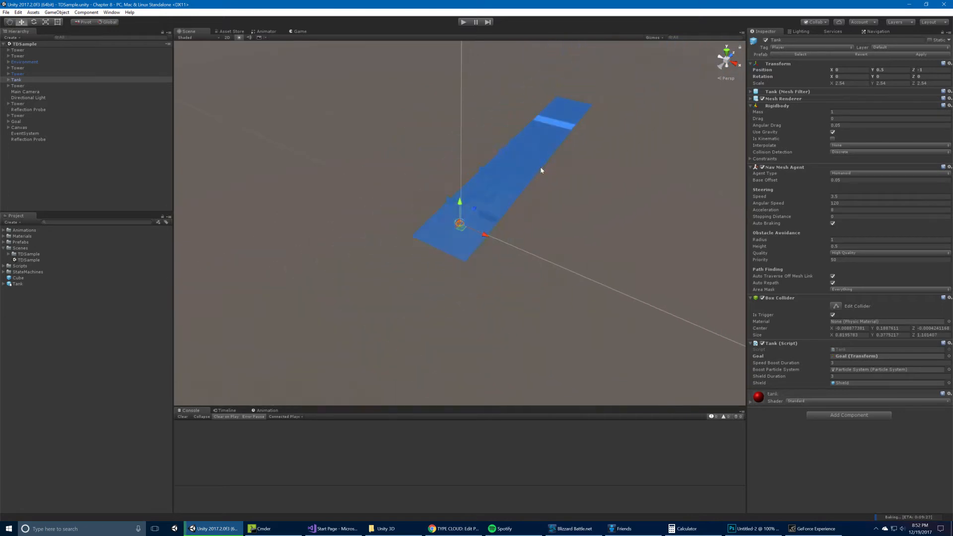
pyautogui.scroll(3, 521, 193)
pyautogui.scroll(4, 543, 191)
pyautogui.scroll(2, 566, 190)
pyautogui.scroll(-4, 566, 190)
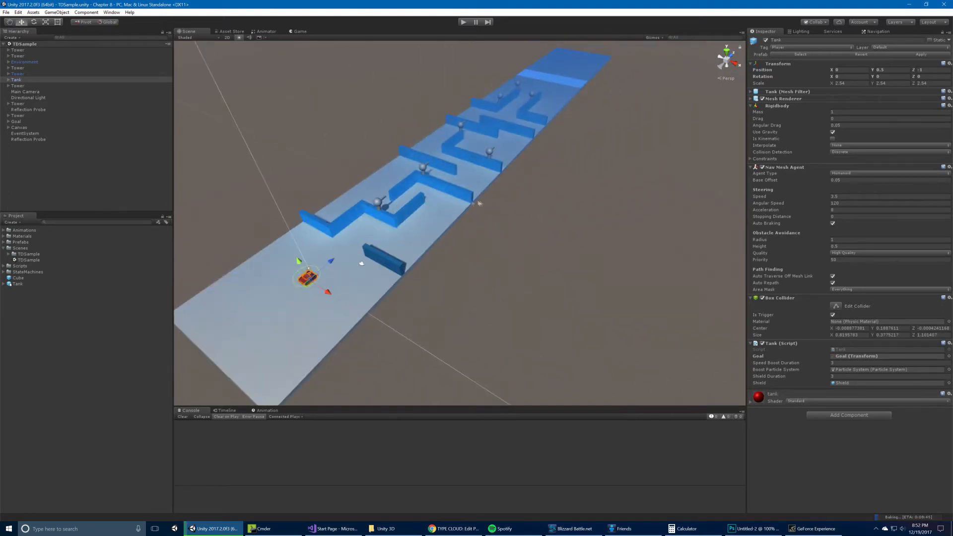
pyautogui.keyDown('alt'); pyautogui.moveTo(567, 190); pyautogui.dragTo(596, 159); pyautogui.keyUp('alt')
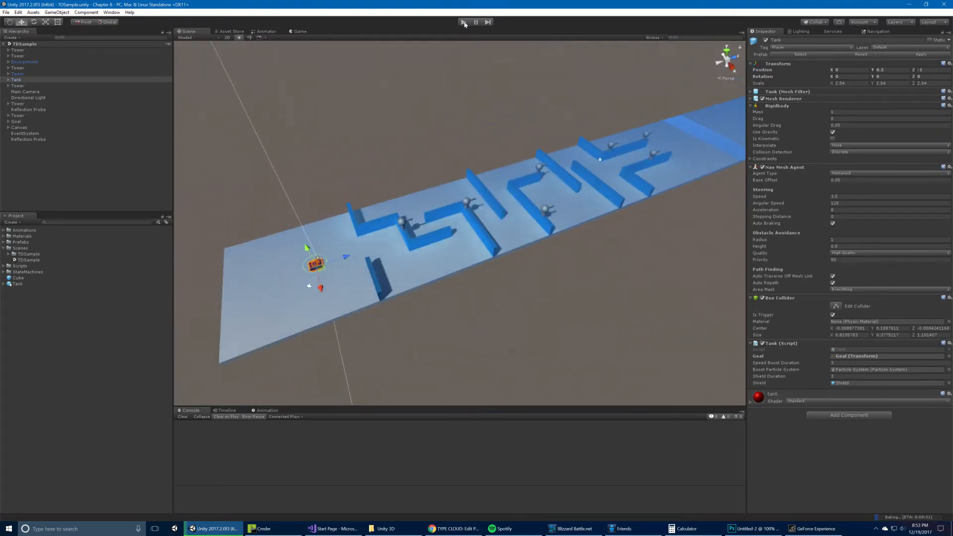
pyautogui.click(463, 21)
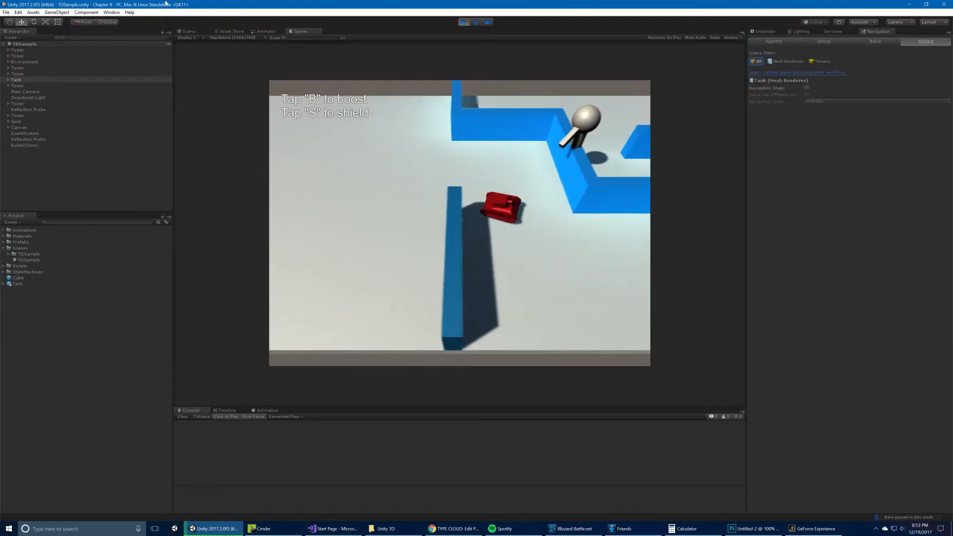
# - Watch the tank run the maze, glance at the NavMesh in the Scene view, then stop play mode
pyautogui.hotkey('ctrl', 'p')
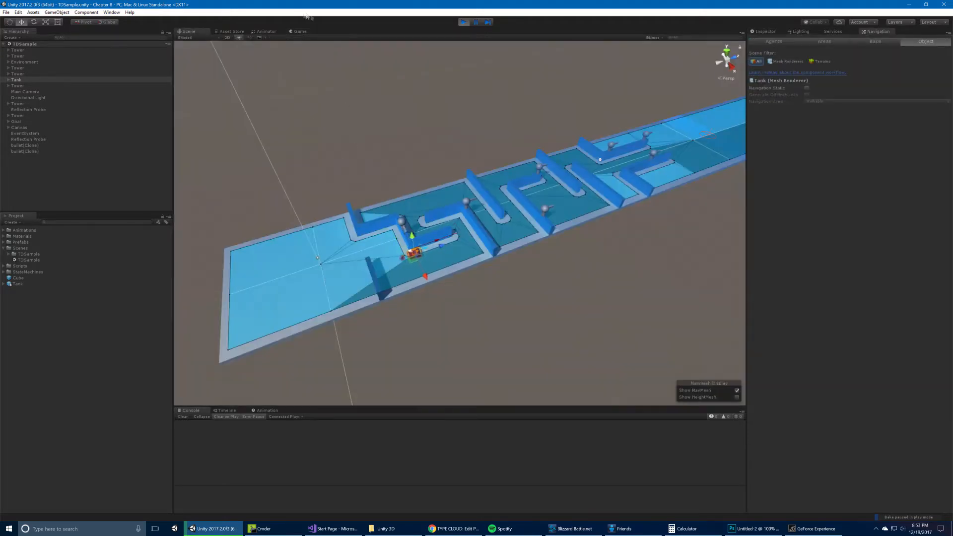
pyautogui.click(299, 31)
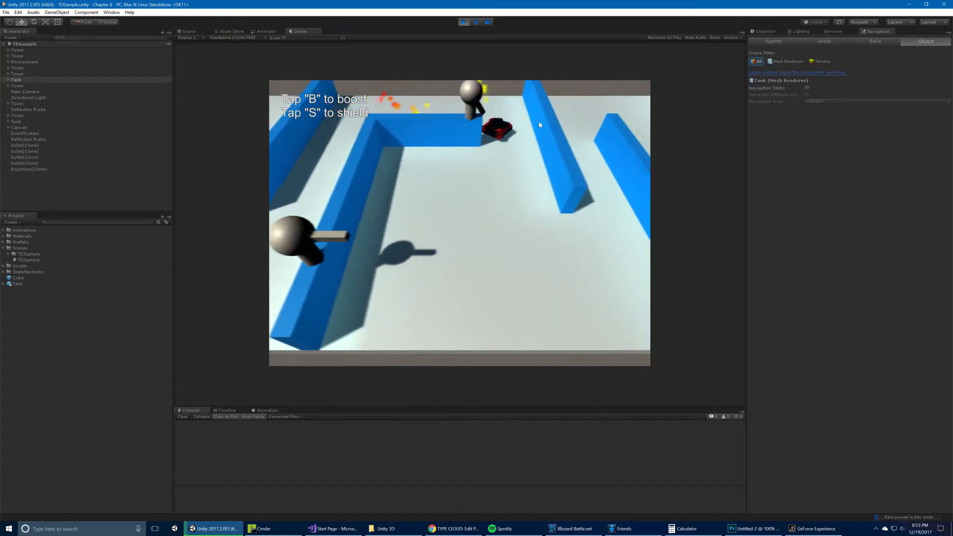
pyautogui.click(464, 22)
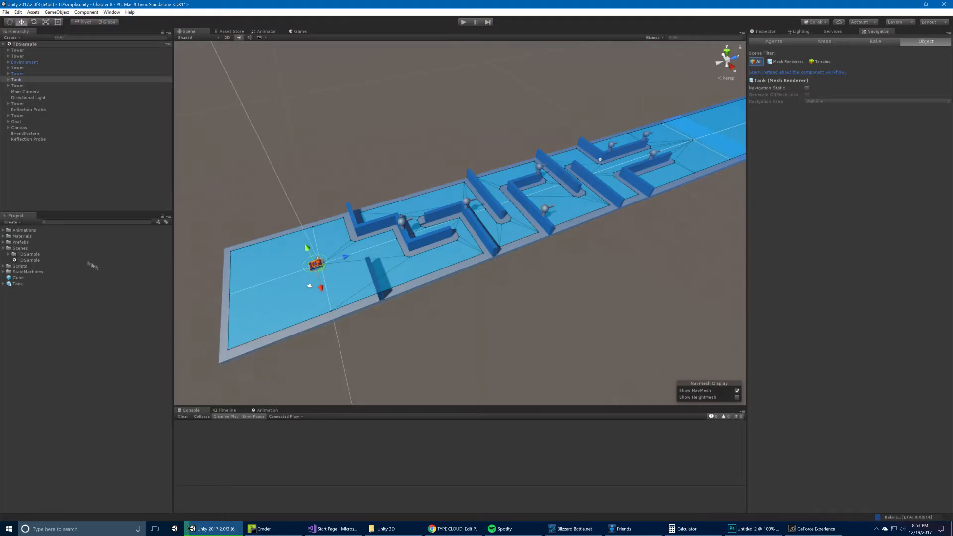
# - Expand the Scripts, Tank and Abilities folders to reveal the HulkMode ability script
pyautogui.click(16, 264)
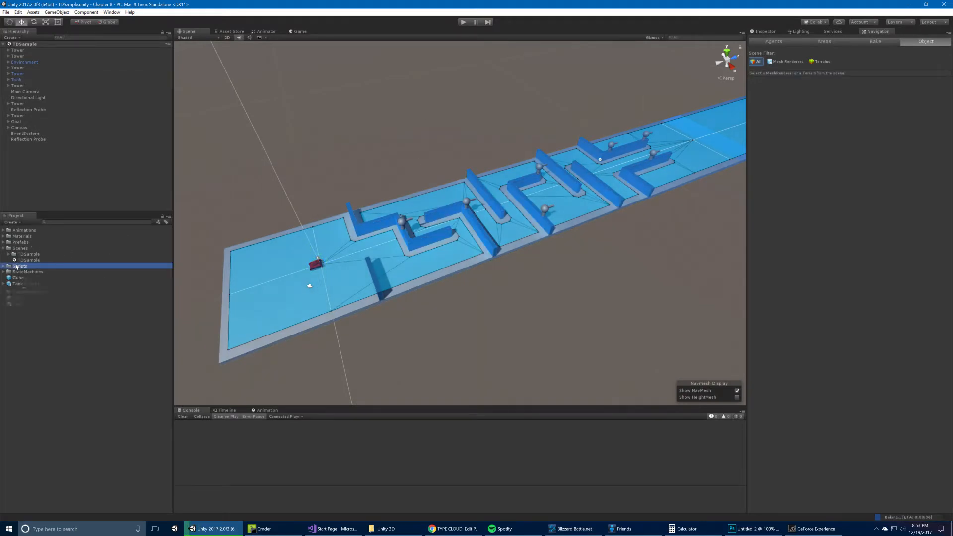
pyautogui.click(14, 266)
pyautogui.click(30, 284)
pyautogui.press('Down')
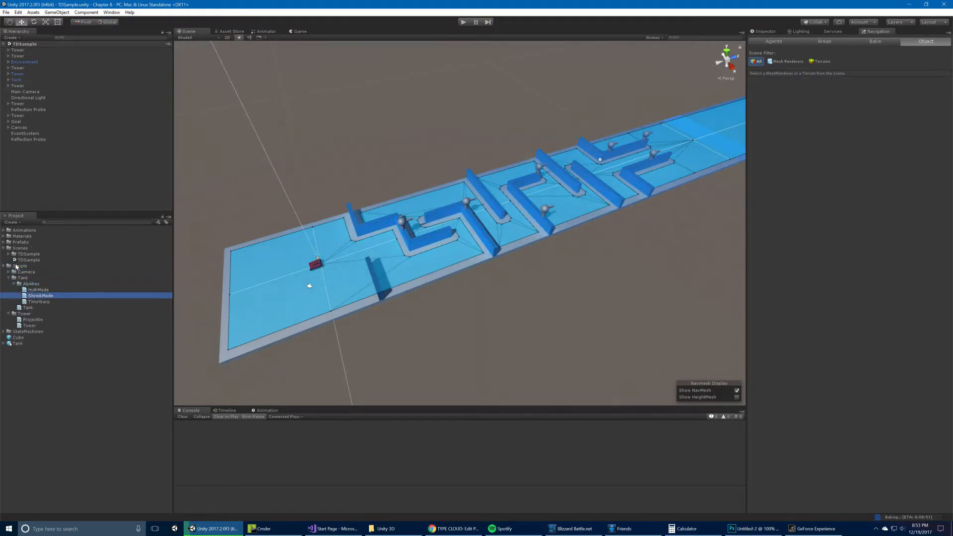
pyautogui.press('Up')
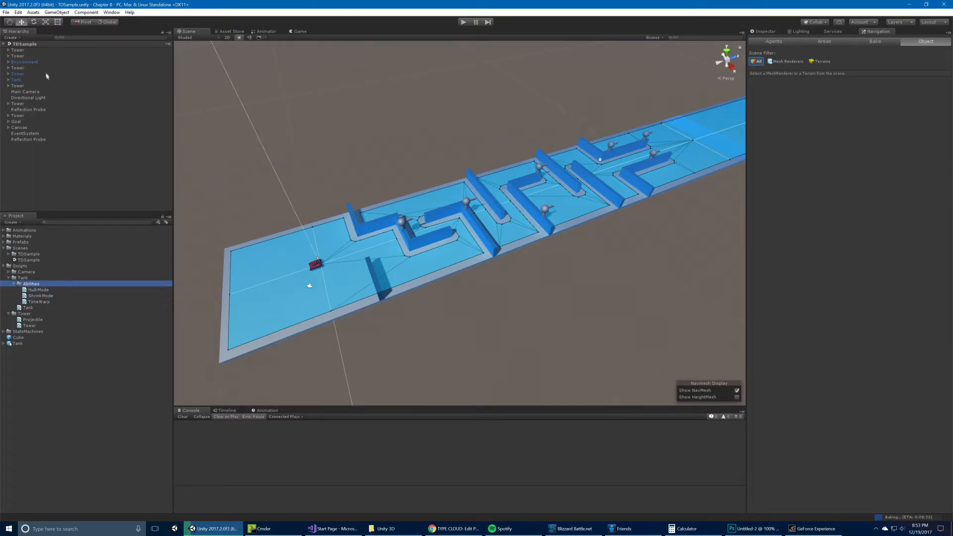
# - Inspect Environment and a Tower, reveal its Gun child's components and open the Tower script
pyautogui.click(31, 62)
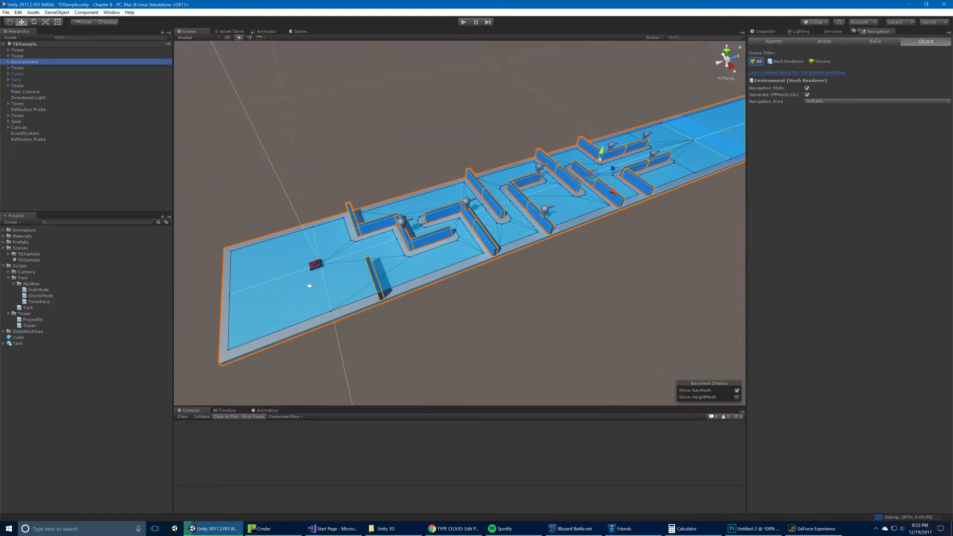
pyautogui.click(656, 146)
pyautogui.click(763, 31)
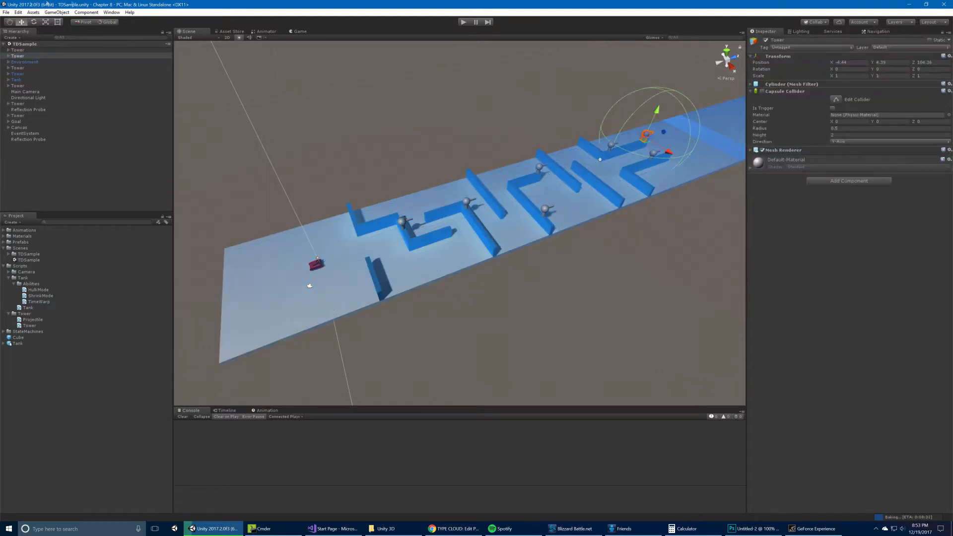
pyautogui.click(18, 50)
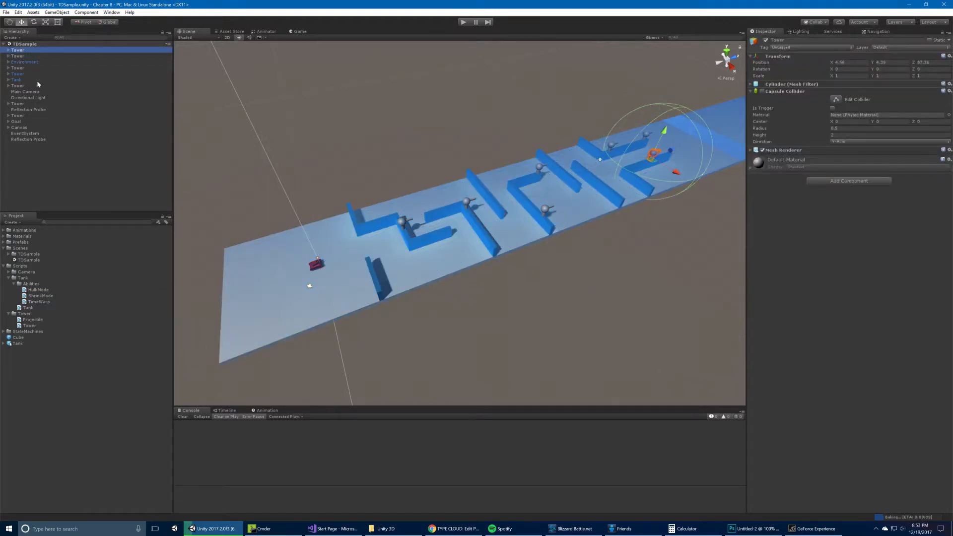
pyautogui.press('Right')
pyautogui.press('Down')
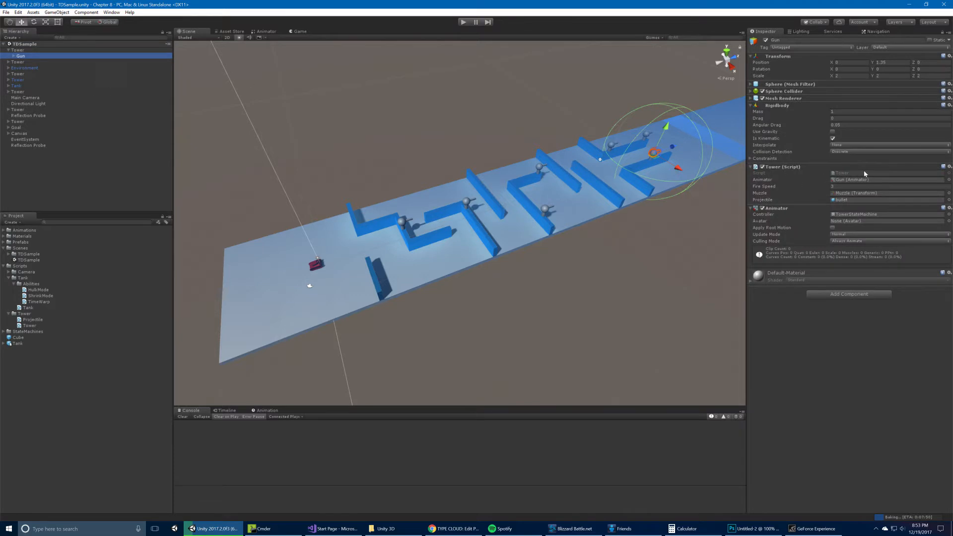
pyautogui.doubleClick(865, 174)
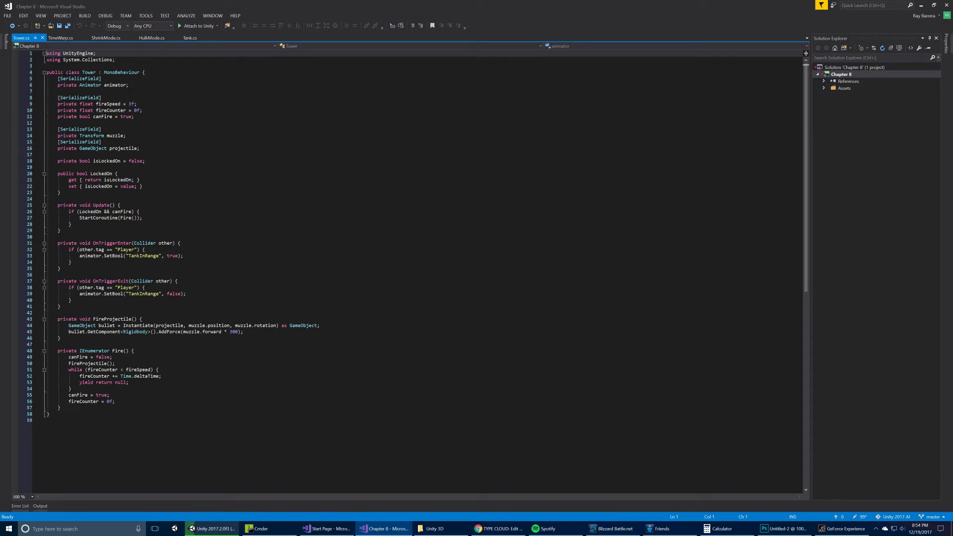
# - Return to Unity and inspect the Idle and LockedOn states in the tower's Animator graph
pyautogui.hotkey('alt', 'Tab')
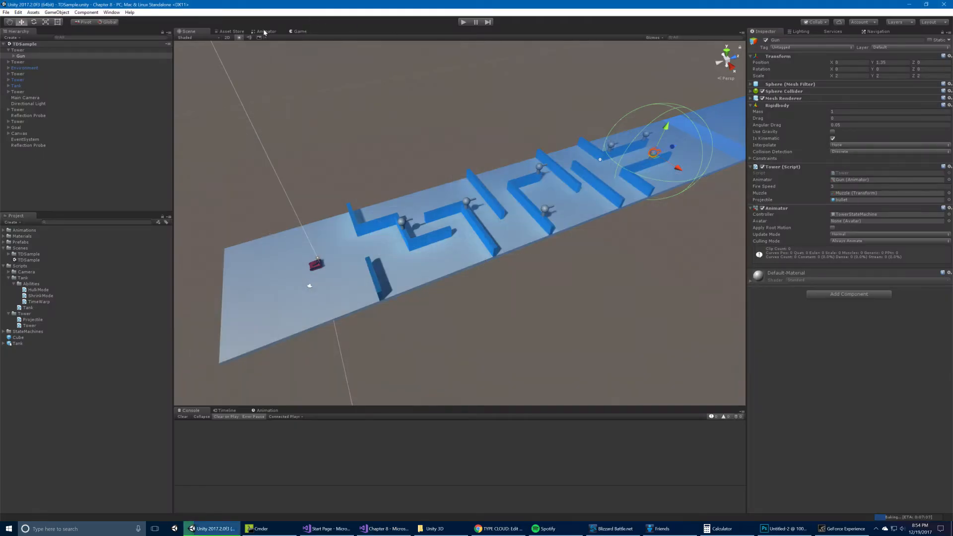
pyautogui.click(266, 30)
pyautogui.scroll(3, 452, 103)
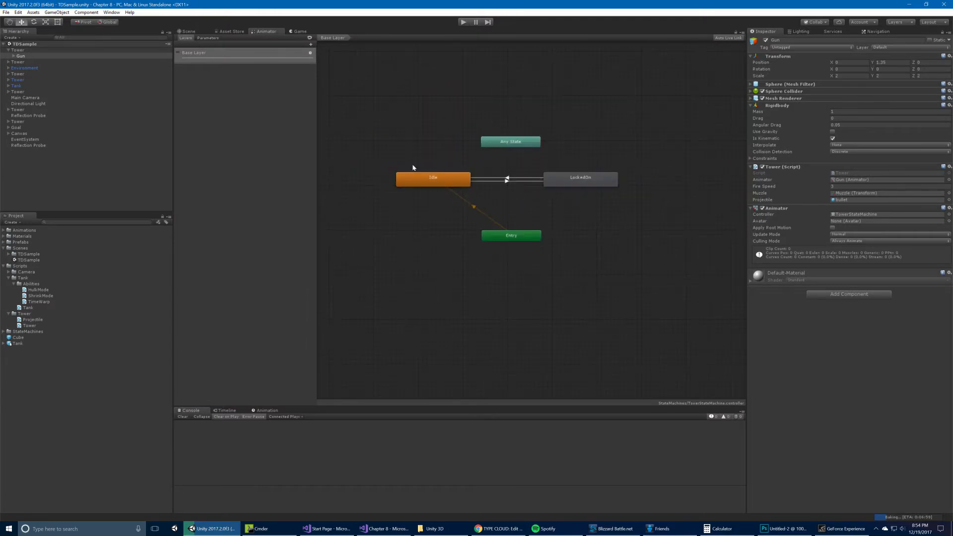
pyautogui.click(432, 180)
pyautogui.click(581, 180)
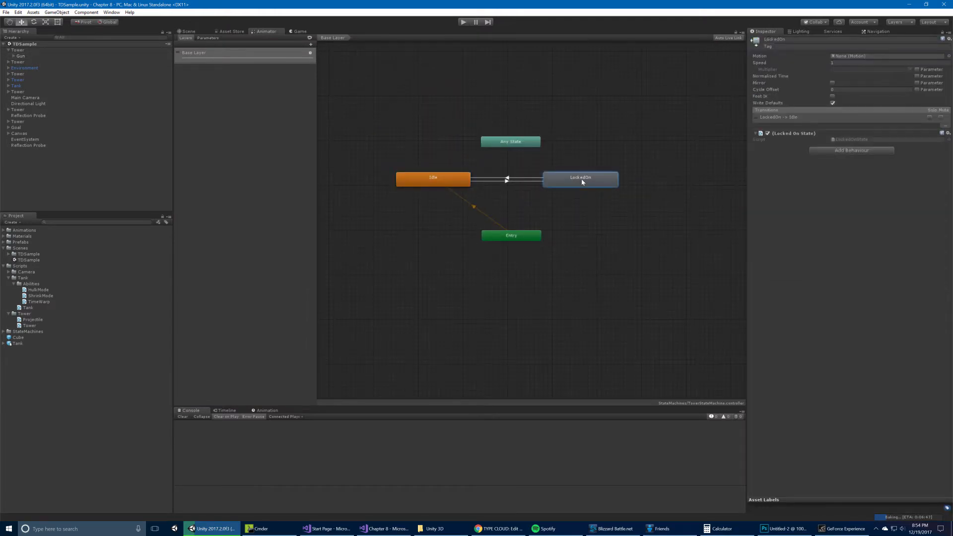
# - Open the LockedOn state's LockedOnState behaviour script in Visual Studio
pyautogui.doubleClick(845, 141)
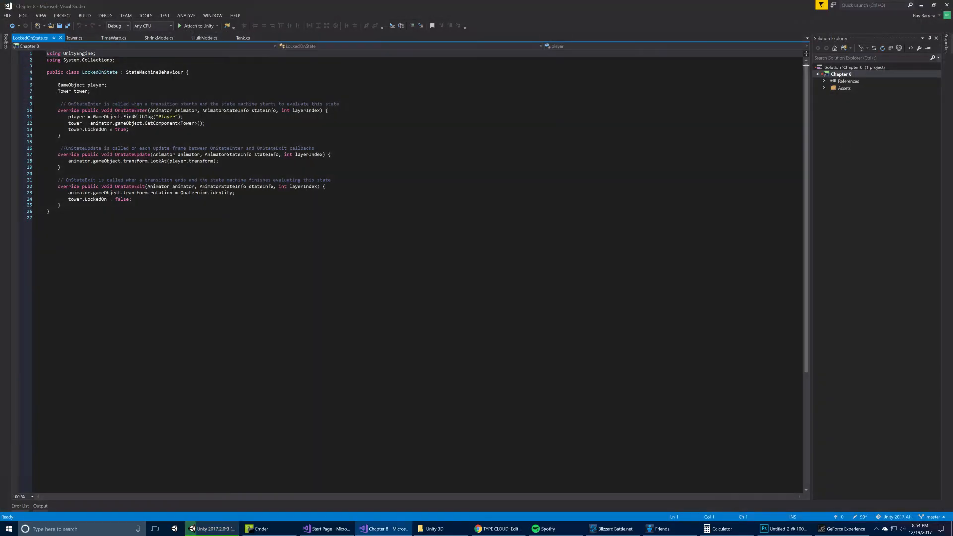
pyautogui.hotkey('alt', 'Tab')
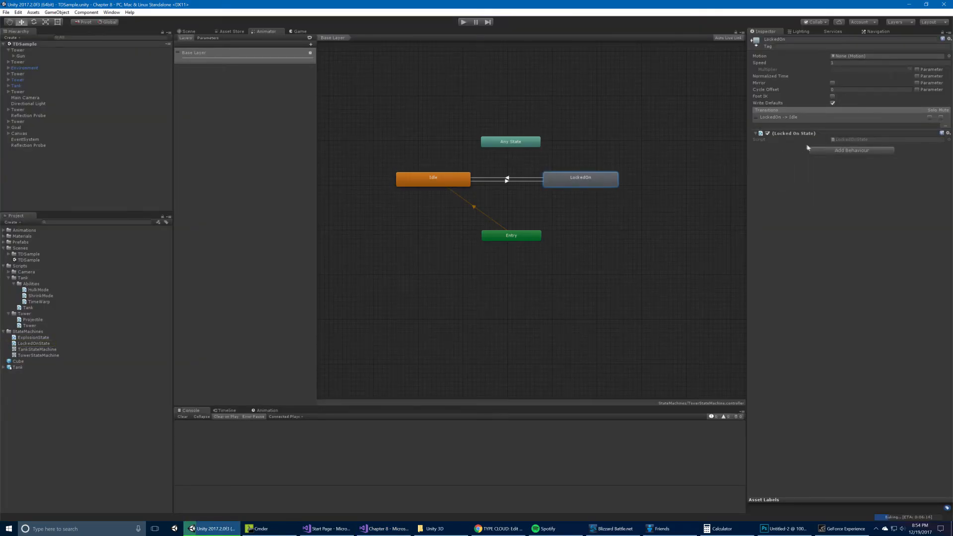
pyautogui.hotkey('alt', 'Tab')
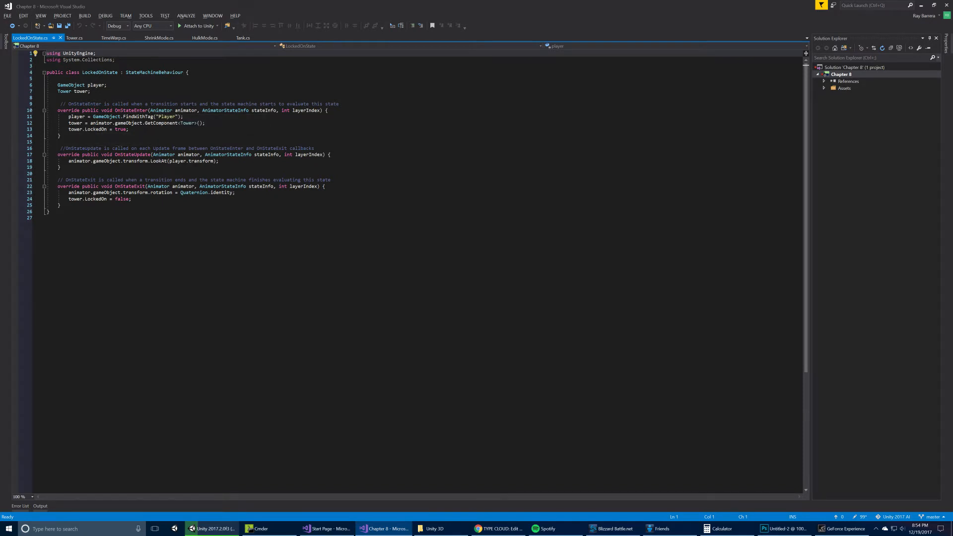
# - Highlight the LockedOn flag, the OnStateUpdate method and its LookAt call
pyautogui.doubleClick(96, 129)
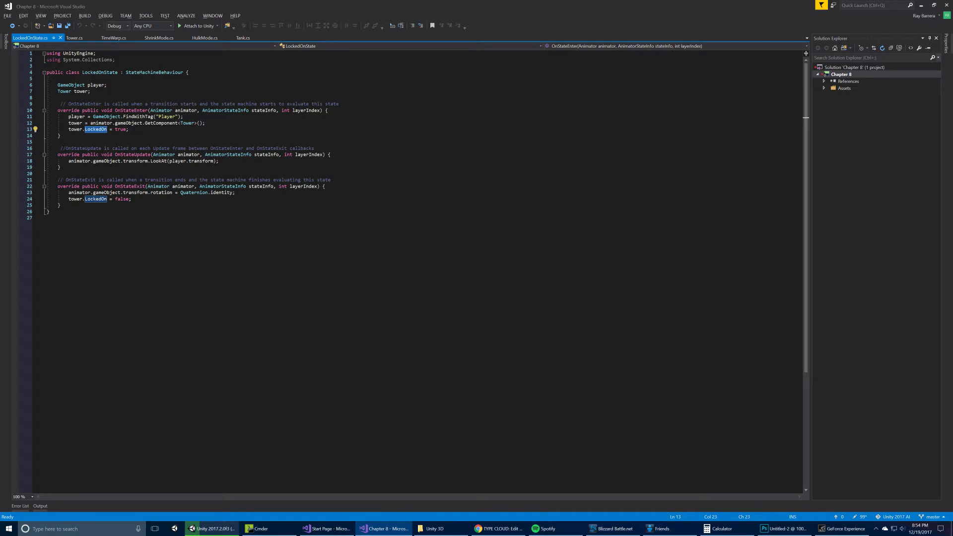
pyautogui.doubleClick(133, 154)
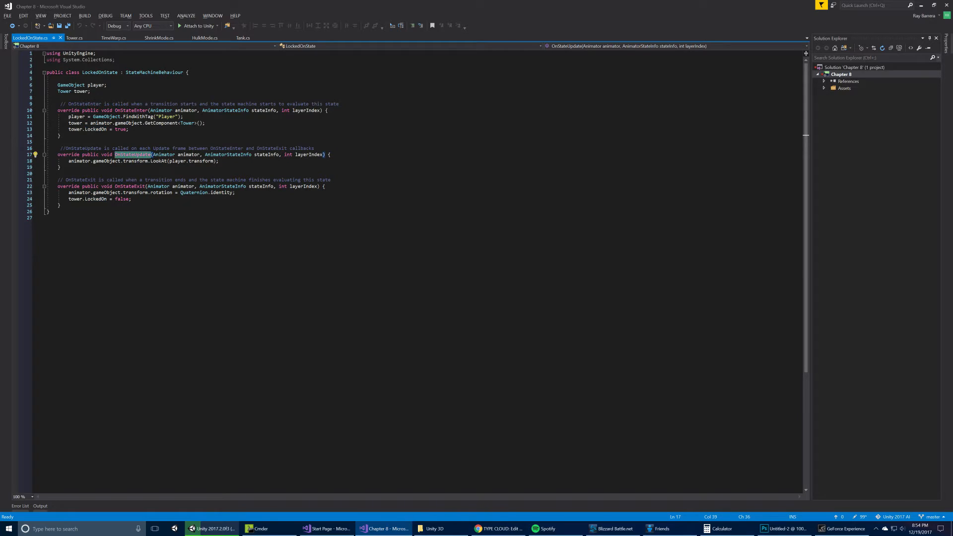
pyautogui.doubleClick(159, 161)
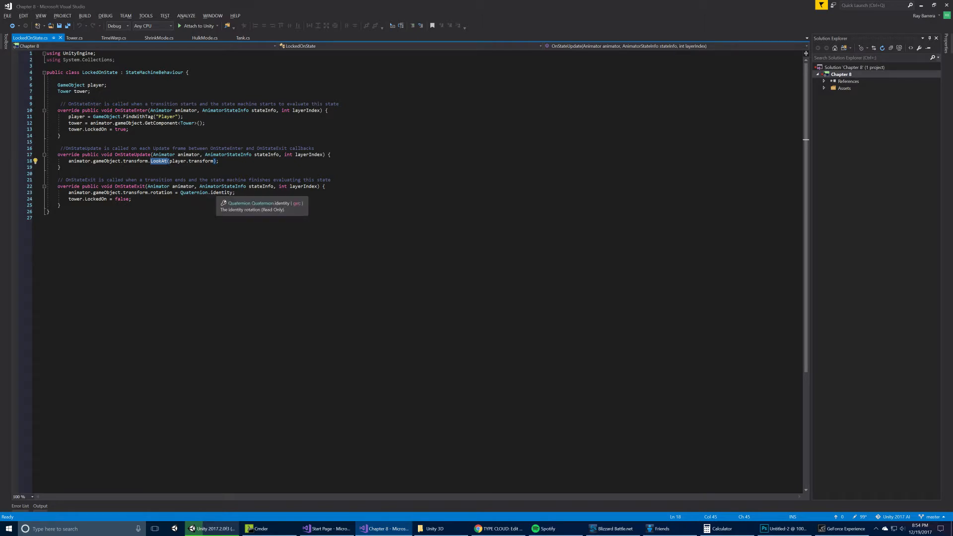
# - Review OnStateExit setting LockedOn false, then the Tower script, and return to Unity
pyautogui.click(222, 199)
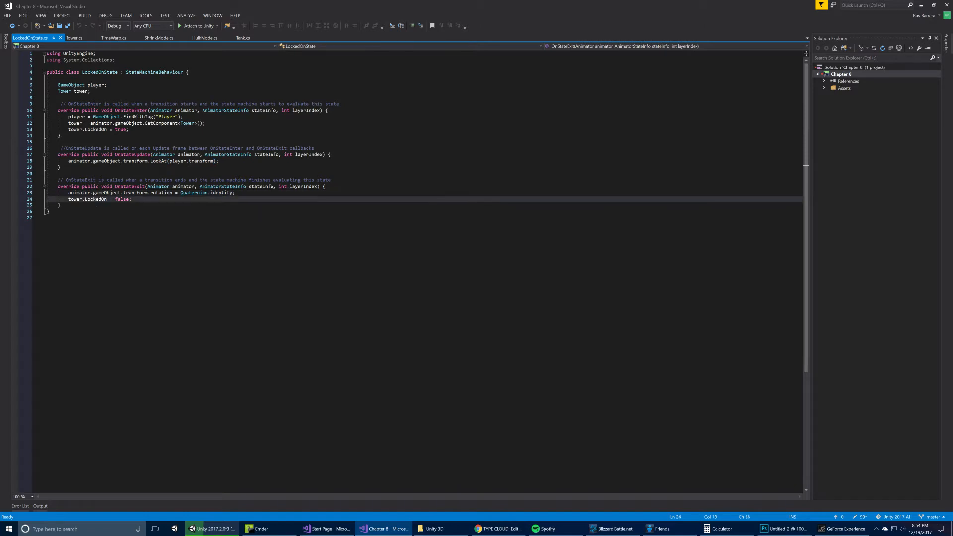
pyautogui.doubleClick(96, 198)
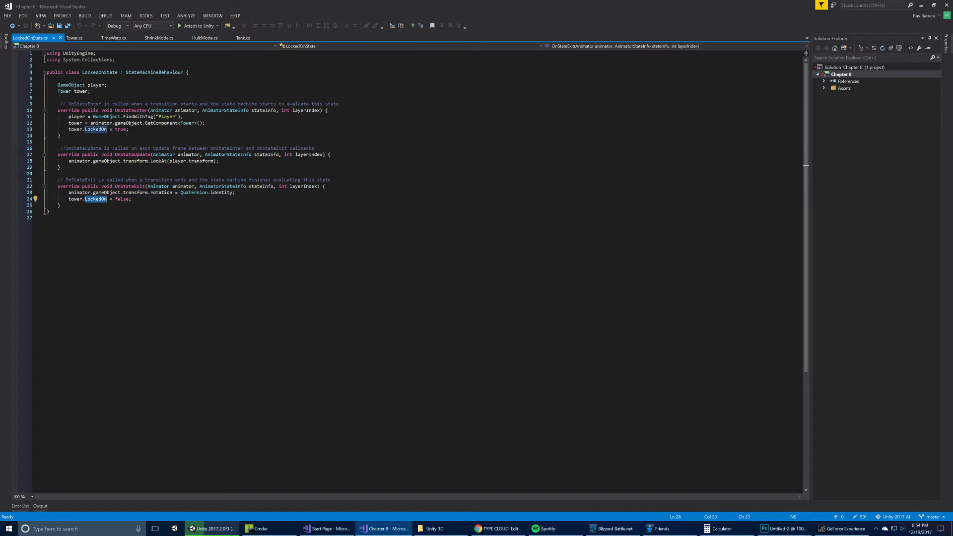
pyautogui.click(75, 37)
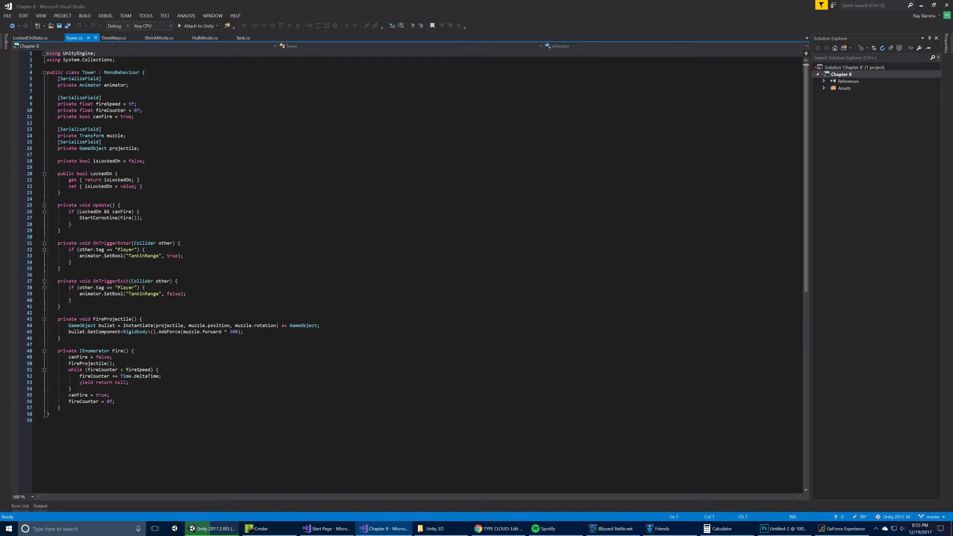
pyautogui.click(212, 530)
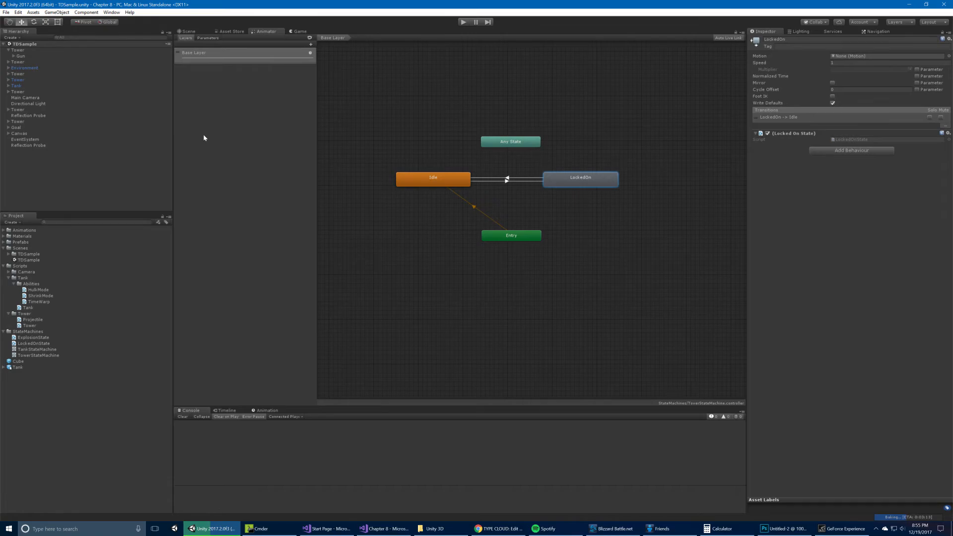
# - Select the Tank object, review its Tank script in Visual Studio and return to the Scene view
pyautogui.hotkey('alt', 'Tab')
pyautogui.hotkey('alt', 'Tab')
pyautogui.click(21, 86)
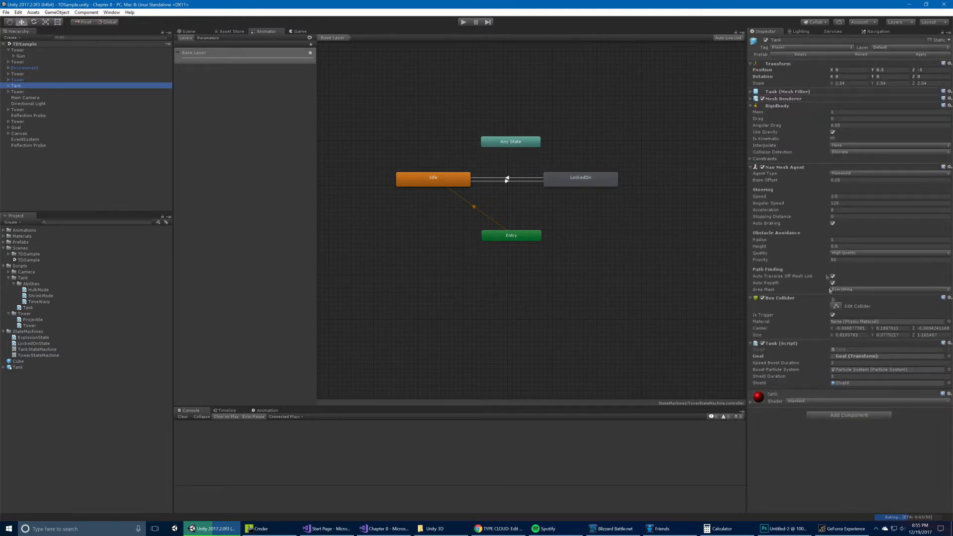
pyautogui.doubleClick(846, 350)
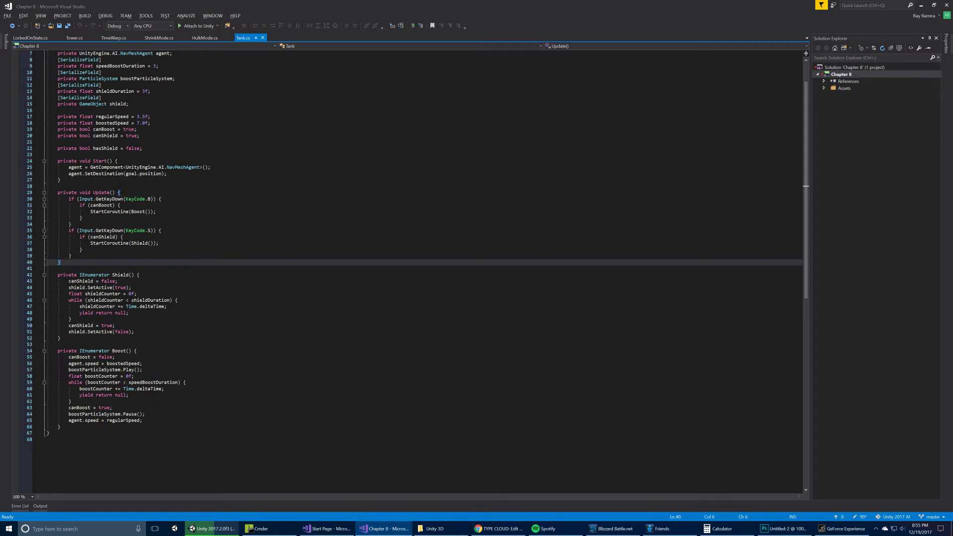
pyautogui.hotkey('alt', 'Tab')
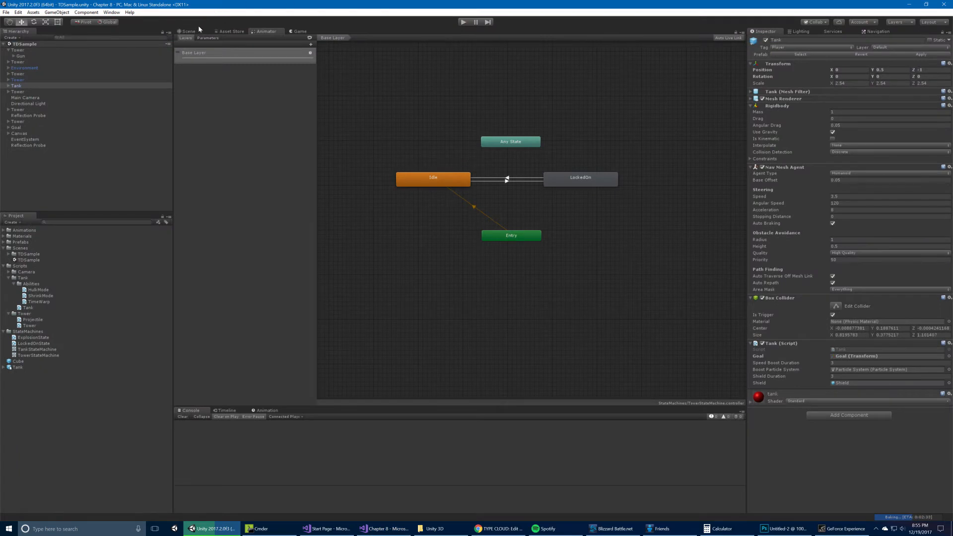
pyautogui.click(190, 31)
# - Pan to the level's far end and inspect the Goal object there
pyautogui.moveTo(489, 98); pyautogui.dragTo(312, 82, button='middle')
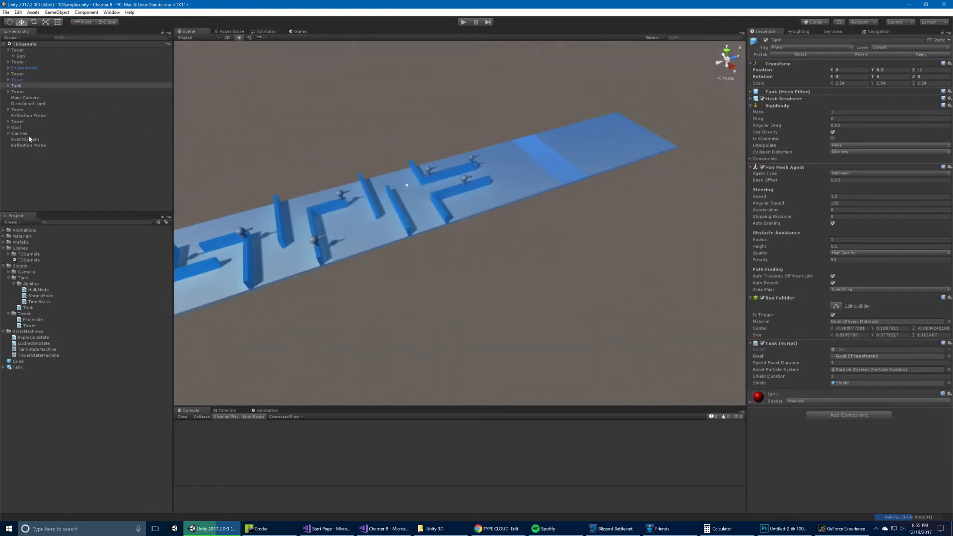
pyautogui.click(17, 128)
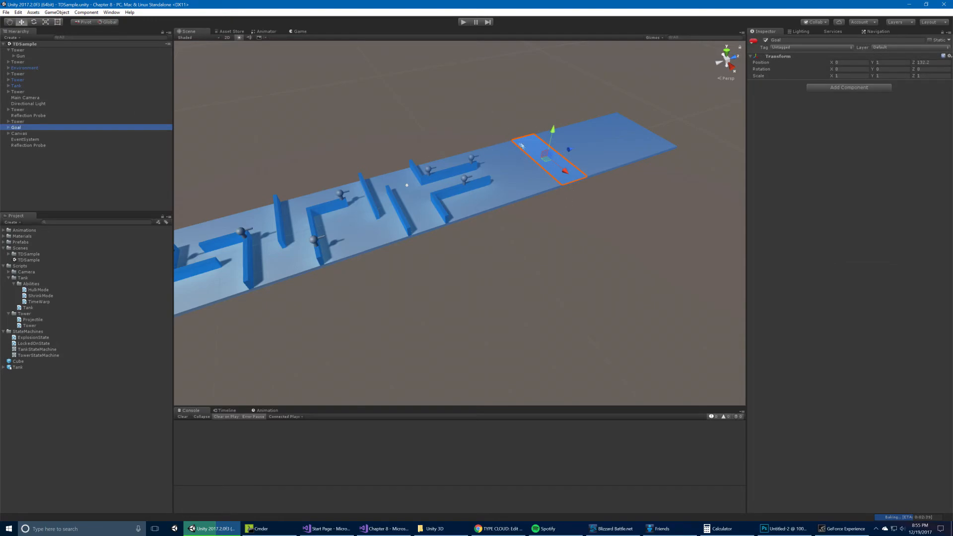
pyautogui.hotkey('alt', 'Tab')
pyautogui.hotkey('alt', 'Tab')
# - Ping the Tank script's Goal reference, then highlight every use of canBoost in Tank.cs
pyautogui.click(19, 88)
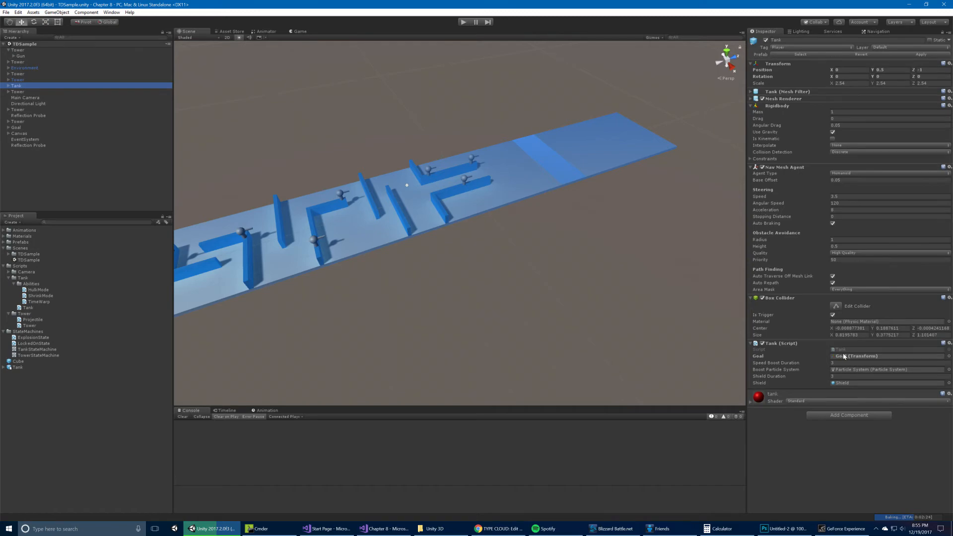
pyautogui.click(852, 356)
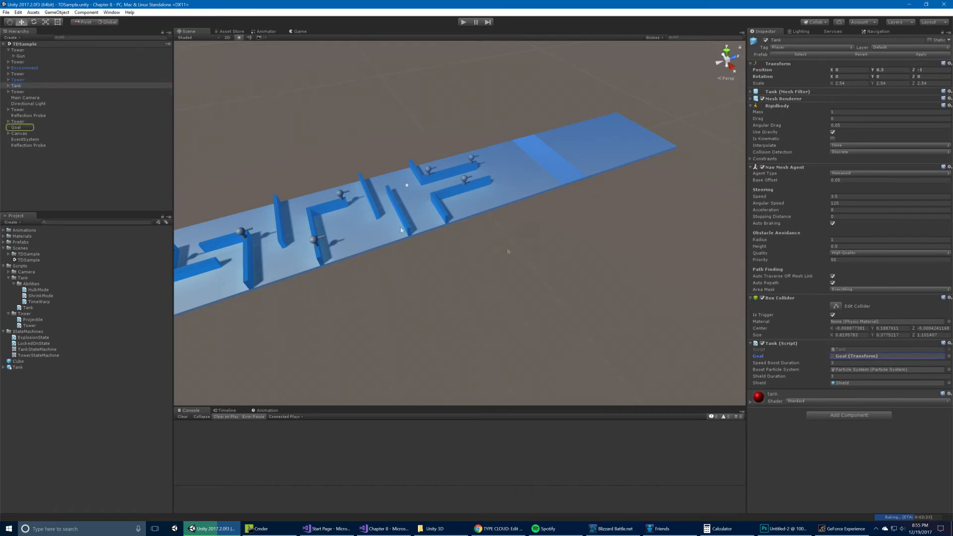
pyautogui.hotkey('alt', 'Tab')
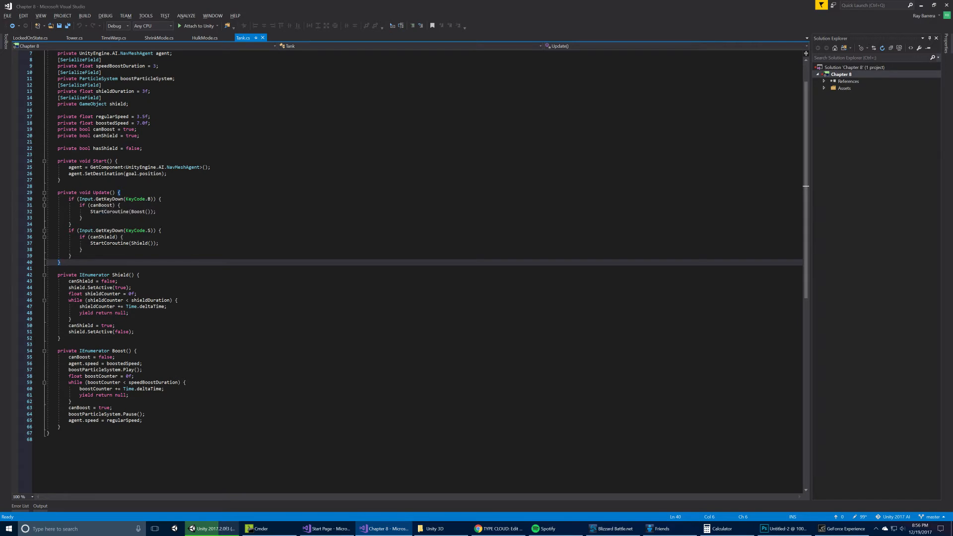
pyautogui.click(100, 206)
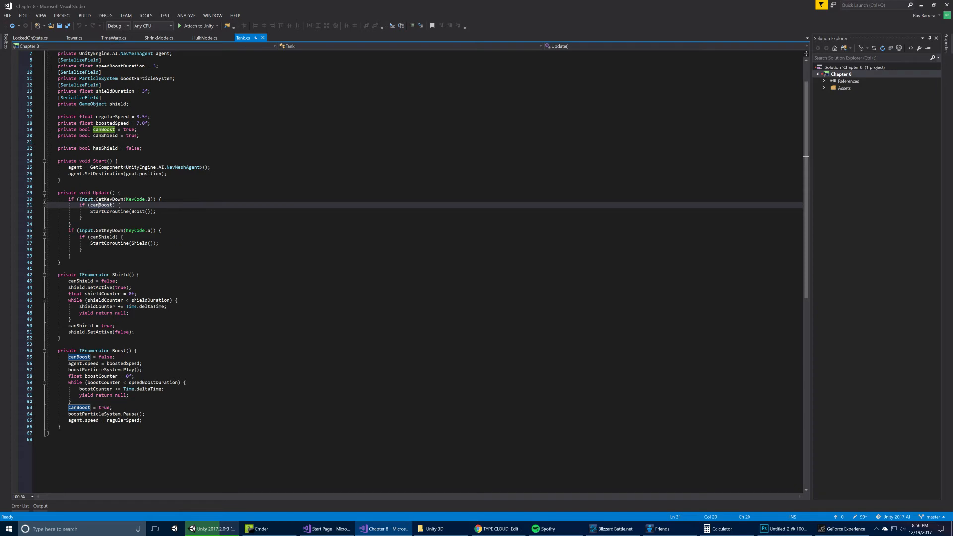
# - Highlight the Boost coroutine and its usages in Tank.cs, then return to Unity
pyautogui.doubleClick(139, 212)
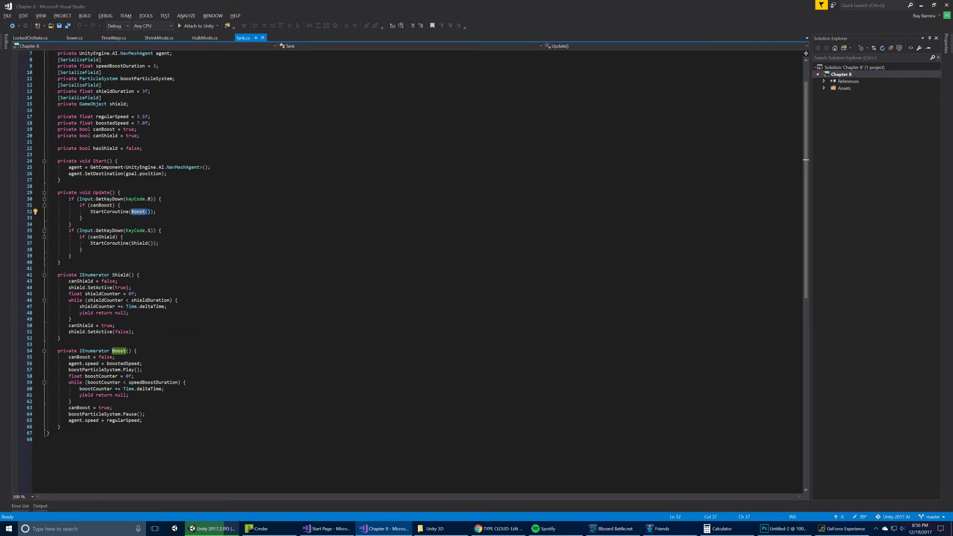
pyautogui.moveTo(100, 331)
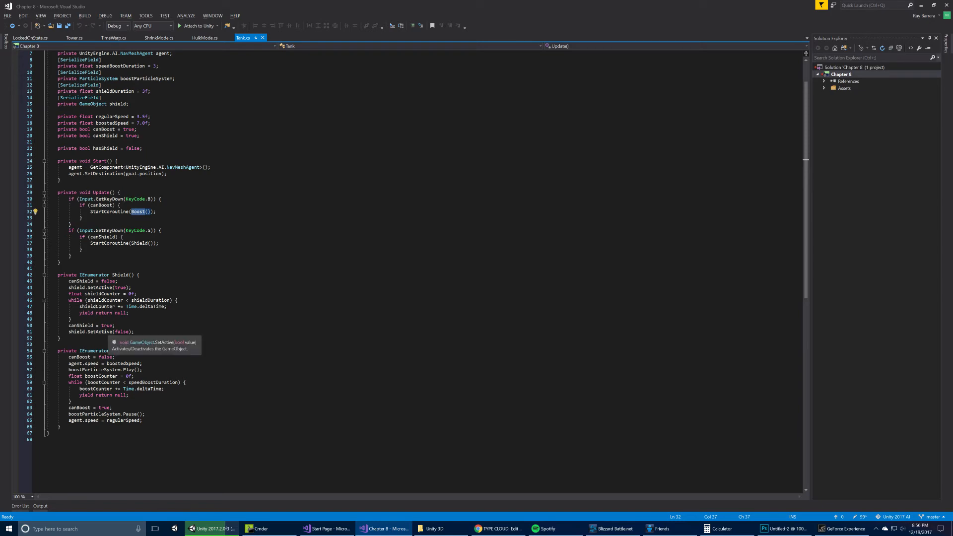
pyautogui.scroll(2, 298, 261)
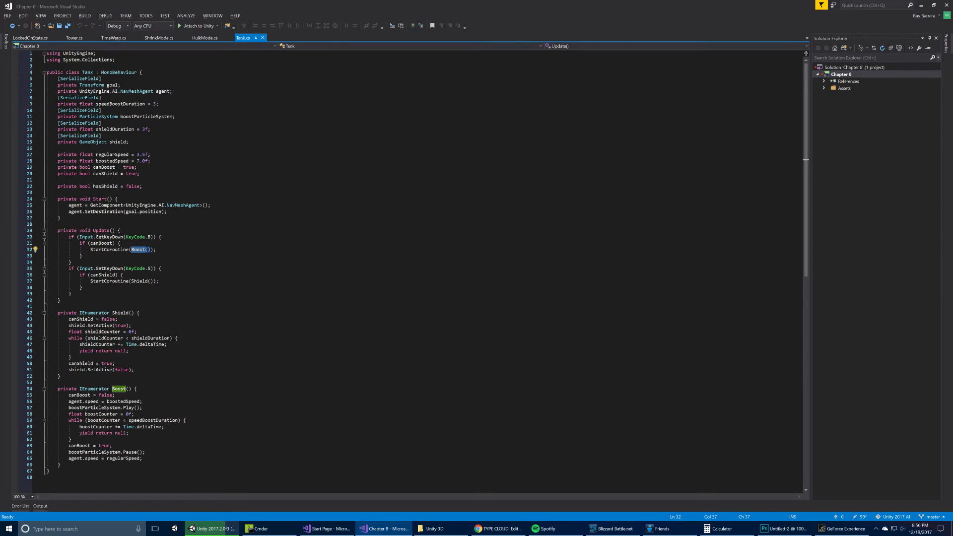
pyautogui.hotkey('alt', 'Tab')
# - Preview and open the HulkMode ability script in Visual Studio, then return to Unity
pyautogui.click(37, 290)
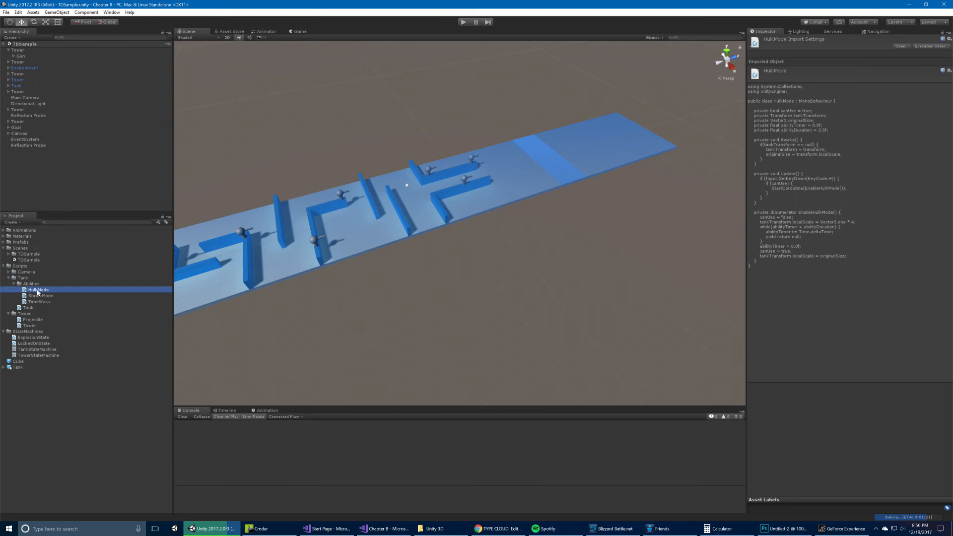
pyautogui.doubleClick(37, 289)
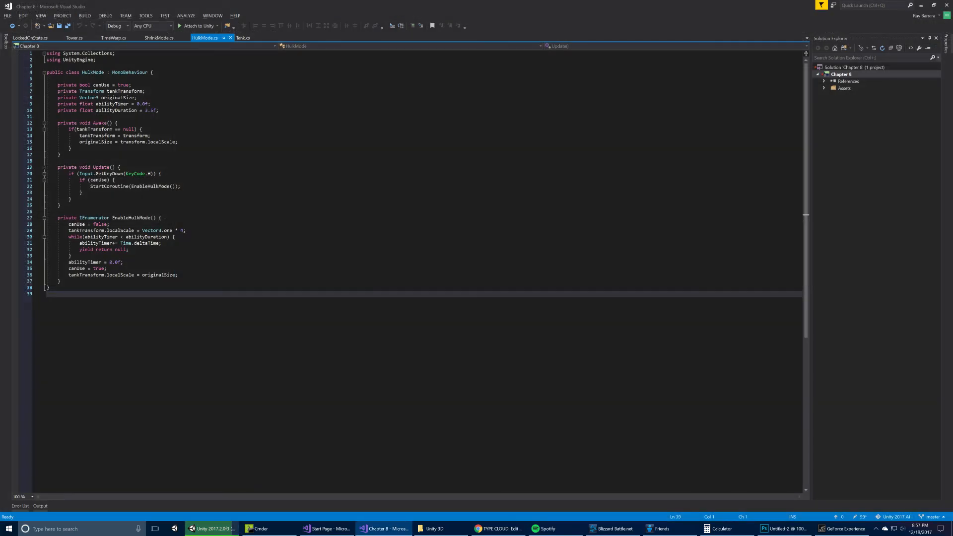
pyautogui.hotkey('alt', 'Tab')
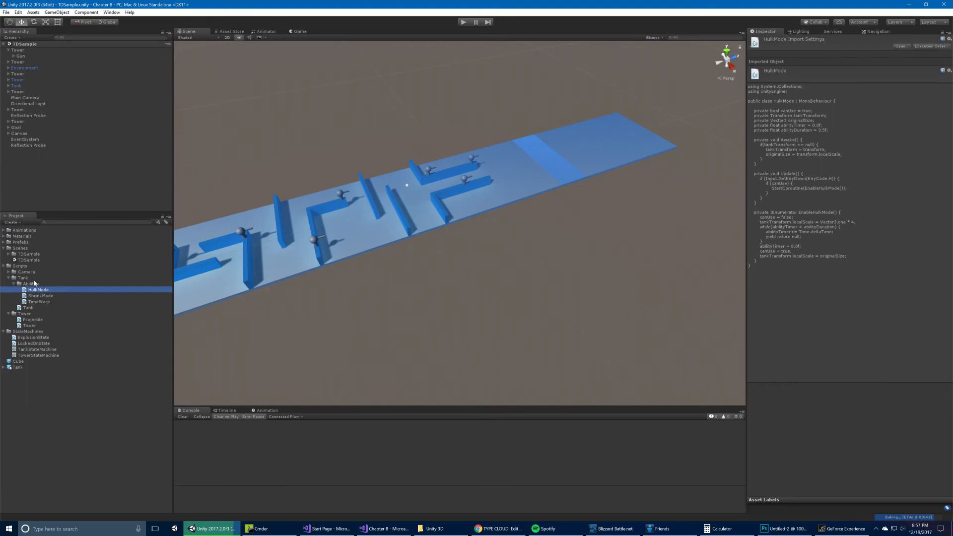
# - Open the ShrinkMode and TimeWarp scripts and select TimeWarp's half-speed time scale line
pyautogui.doubleClick(40, 295)
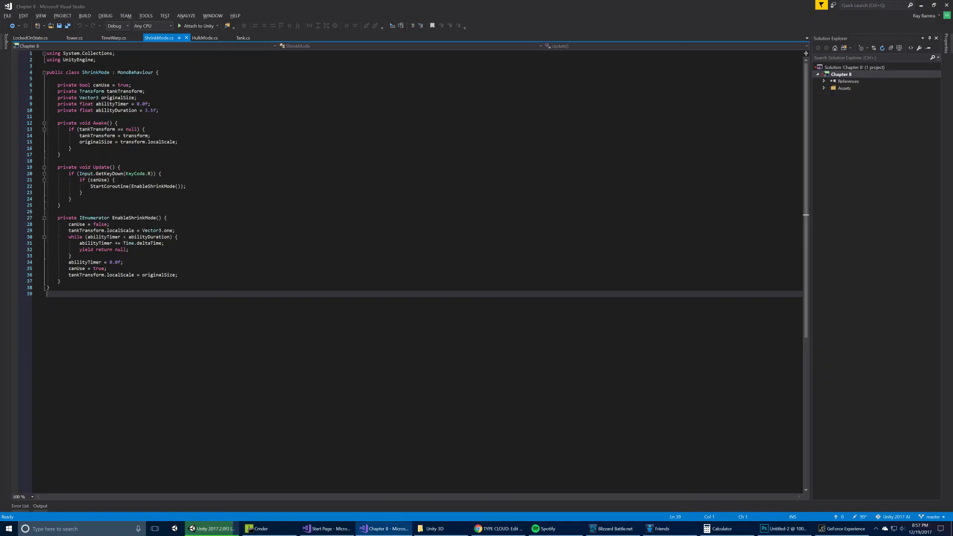
pyautogui.hotkey('alt', 'Tab')
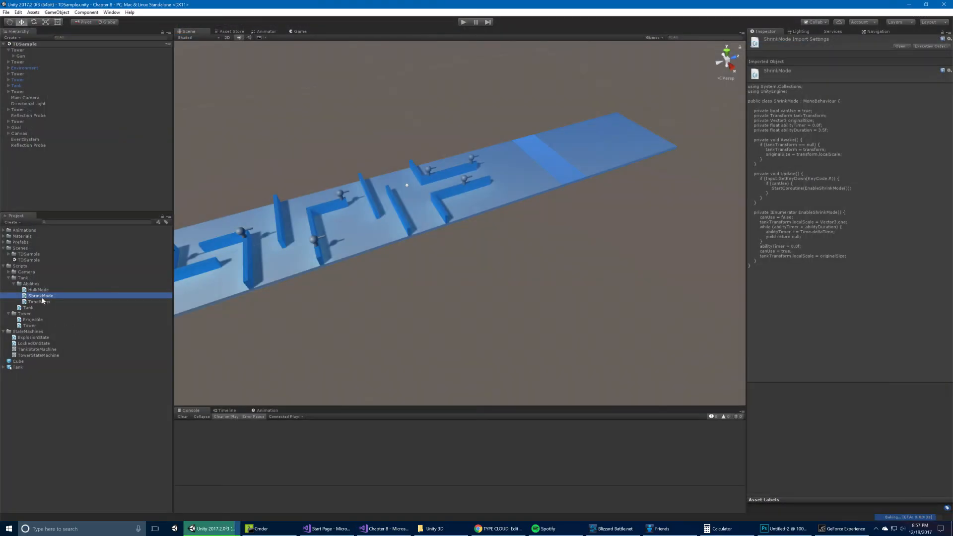
pyautogui.doubleClick(42, 301)
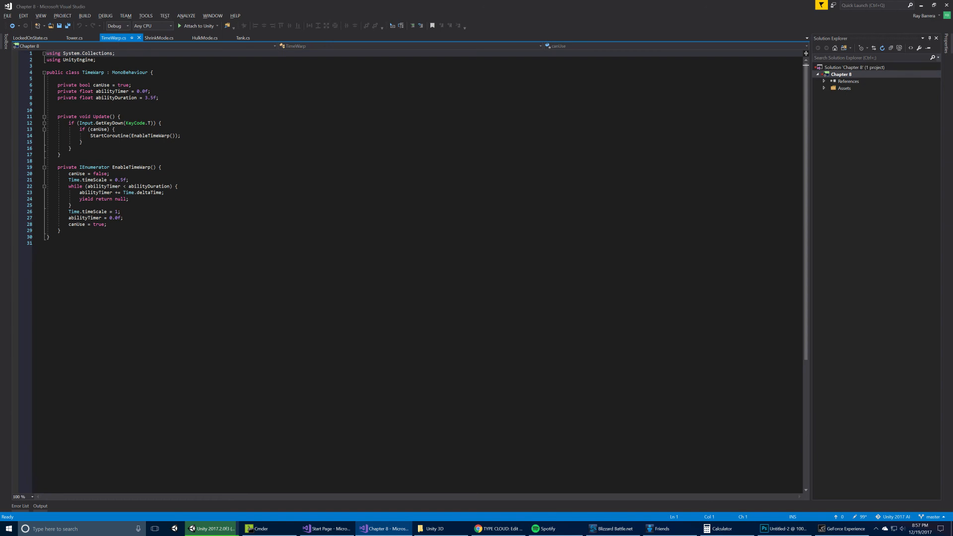
pyautogui.click(89, 179)
pyautogui.moveTo(128, 179); pyautogui.dragTo(68, 180)
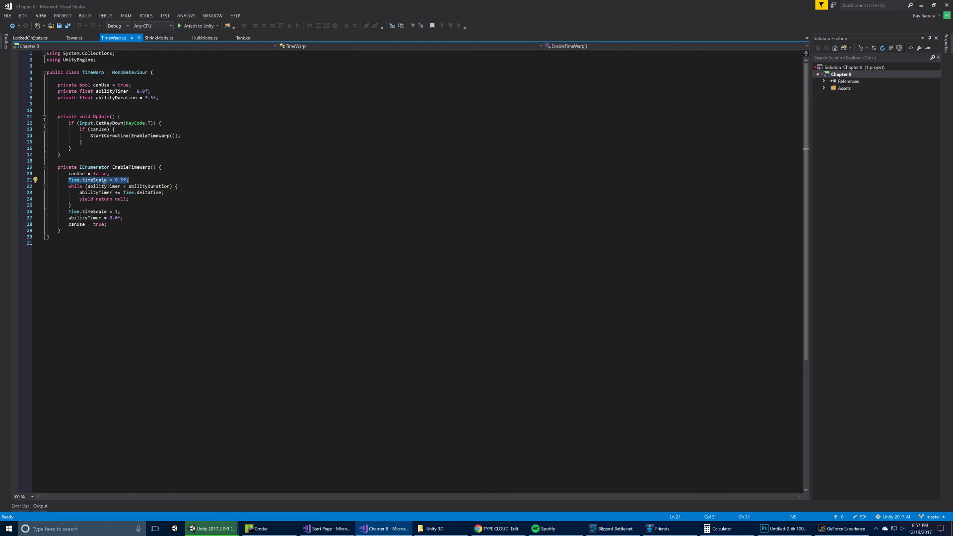
pyautogui.hotkey('alt', 'Tab')
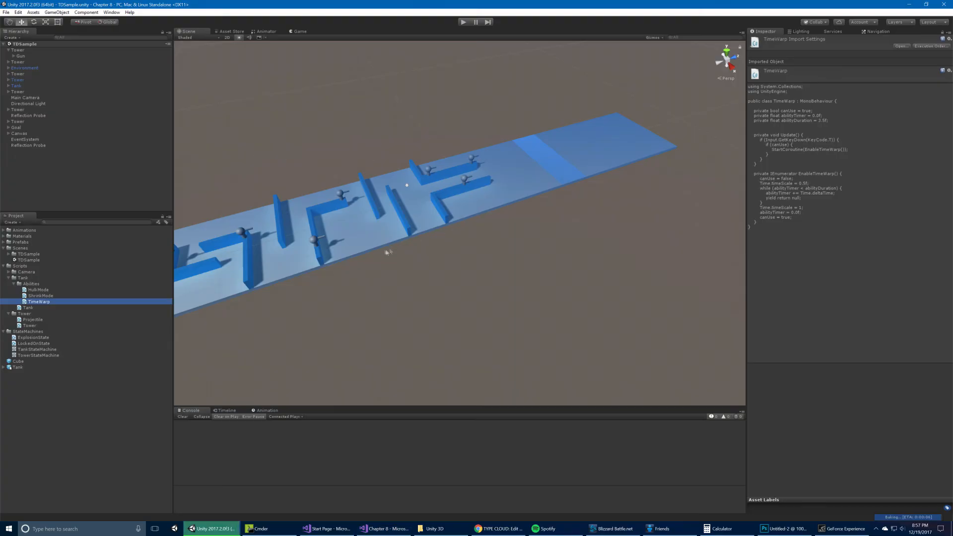
pyautogui.hotkey('alt', 'Tab')
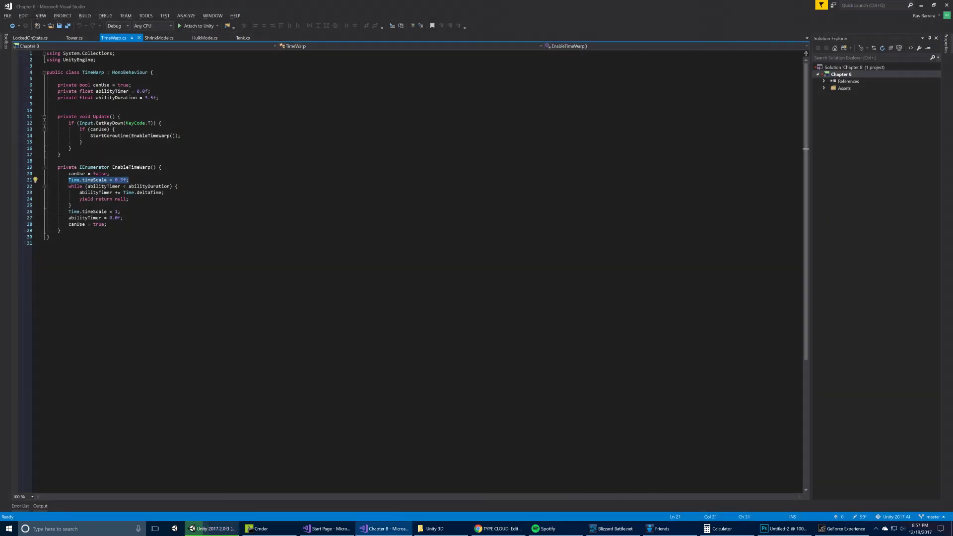
# - Return to Unity and orbit the scene to show the red object at the maze's start
pyautogui.hotkey('alt', 'Tab')
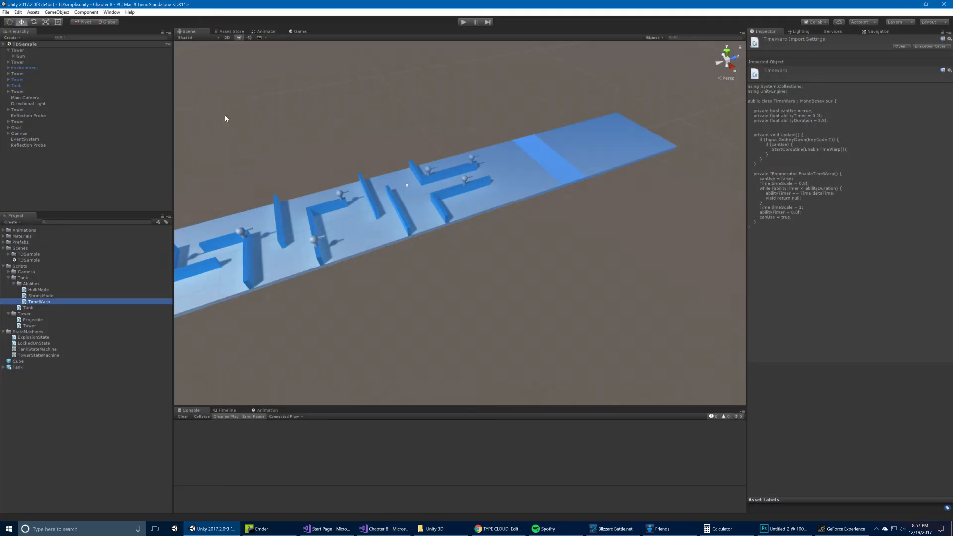
pyautogui.moveTo(211, 119); pyautogui.dragTo(418, 106, button='right')
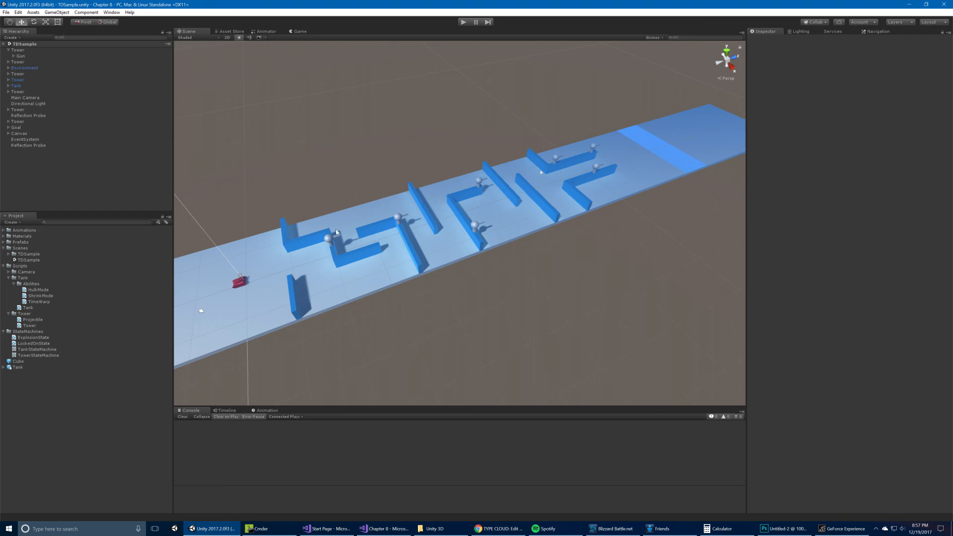
# - Collapse the Tank, Tower and StateMachines script folders, previewing ExplosionState along the way
pyautogui.click(39, 278)
pyautogui.press('Left')
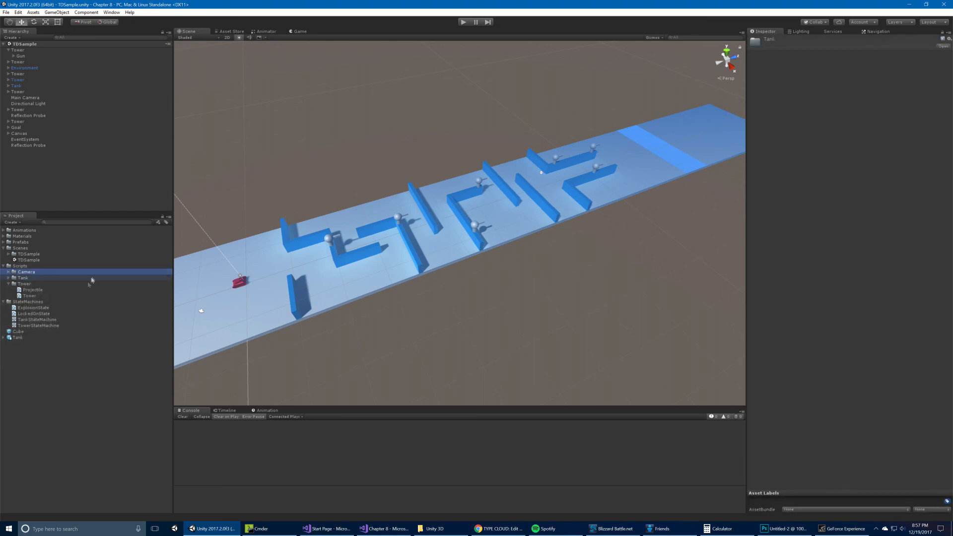
pyautogui.press('Left')
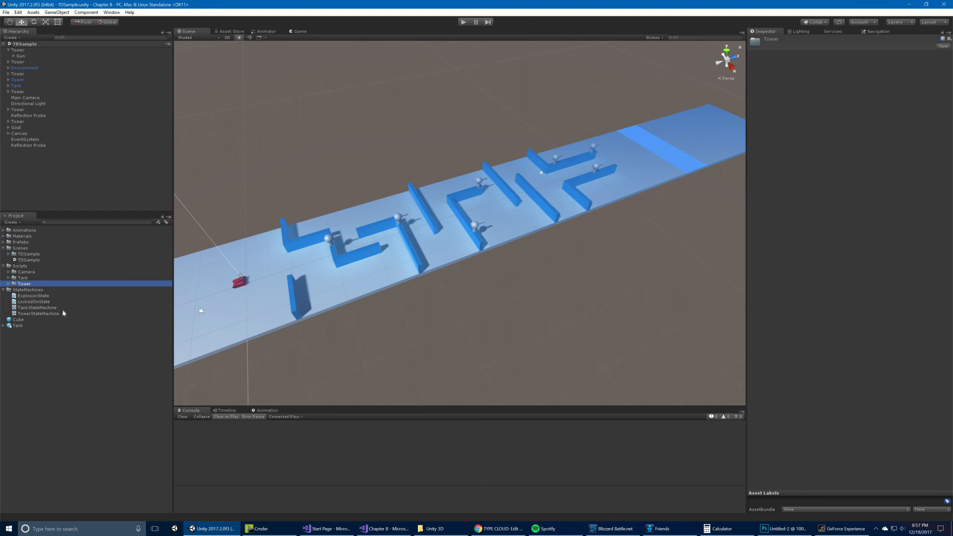
pyautogui.click(34, 296)
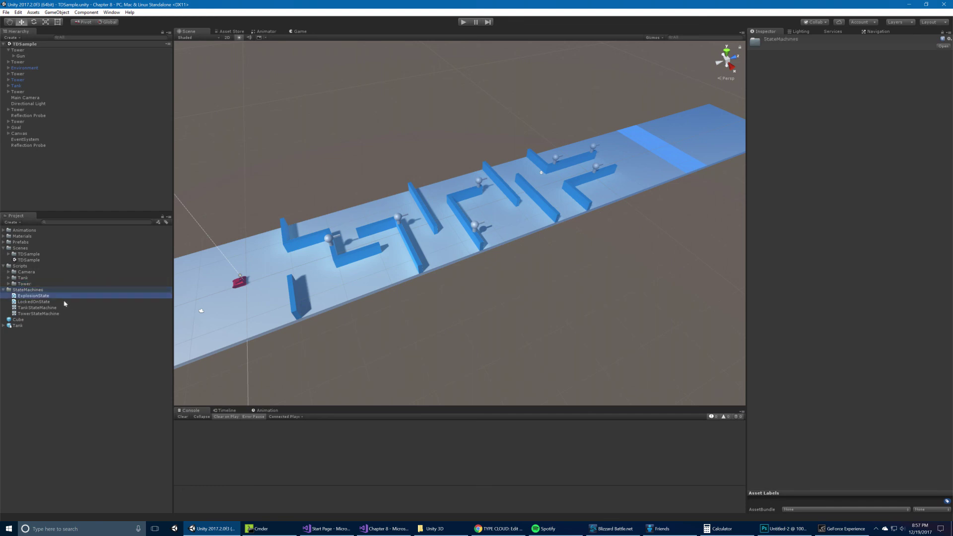
pyautogui.click(34, 301)
pyautogui.press('Left')
pyautogui.press('Left')
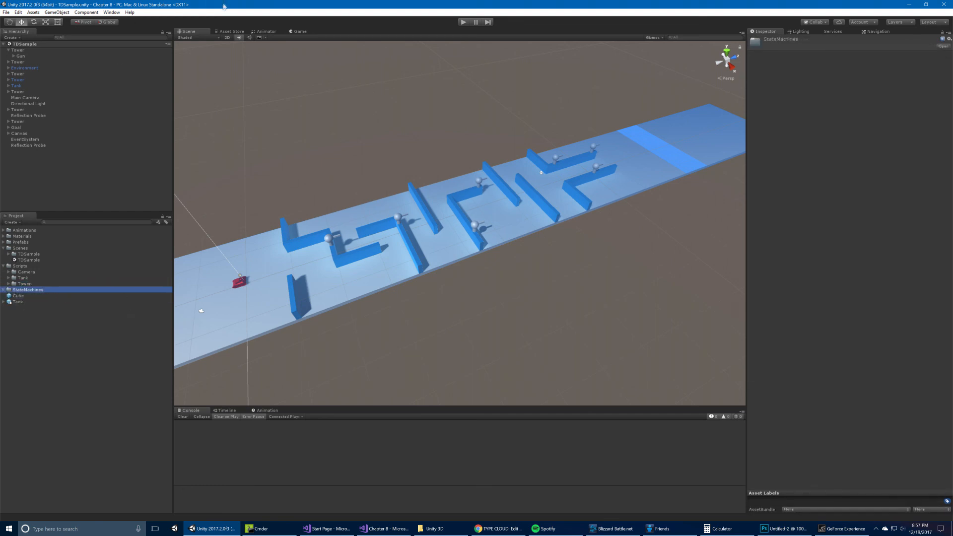